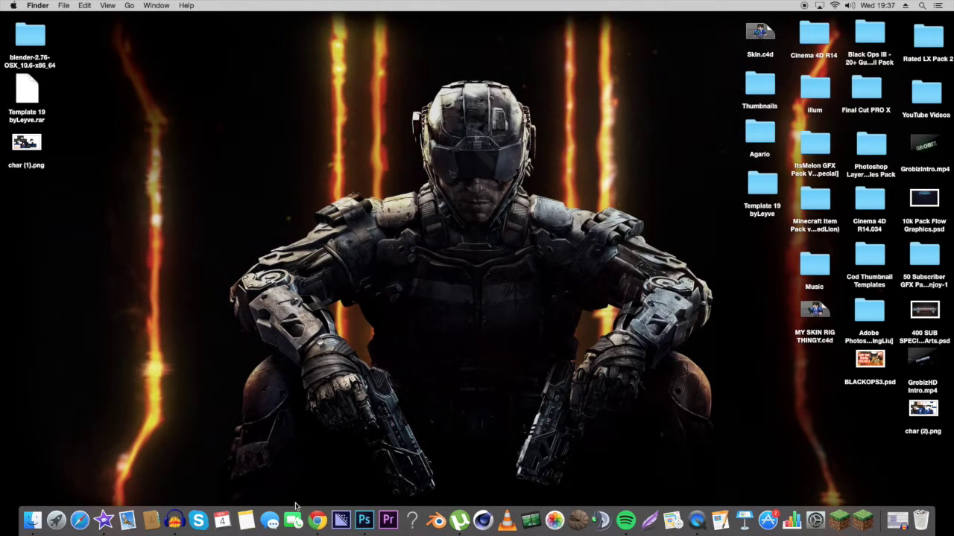
Launch Google Chrome from the Dock to get a blank new tab.
left_click(318, 521)
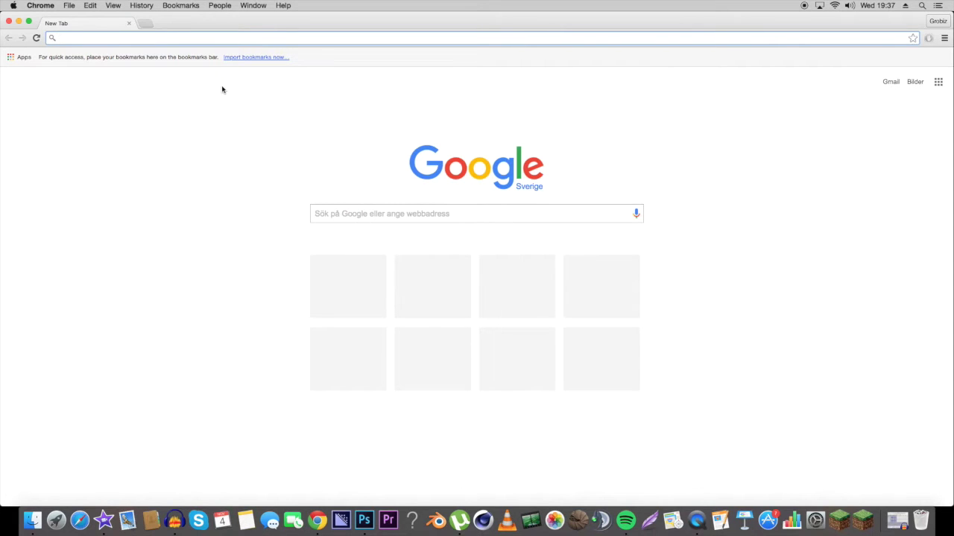
Go to dafont.com in the Chrome address bar.
type("dafont.com")
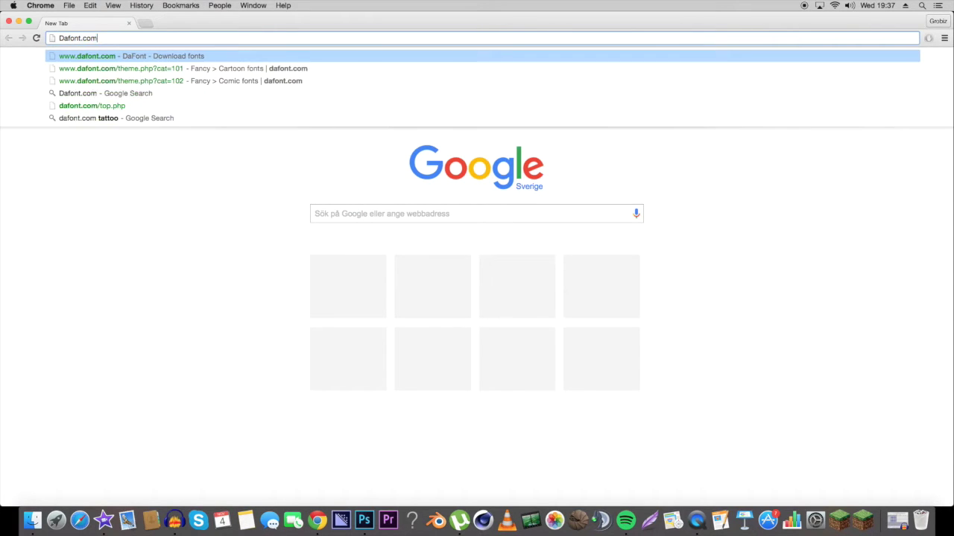
key("Return")
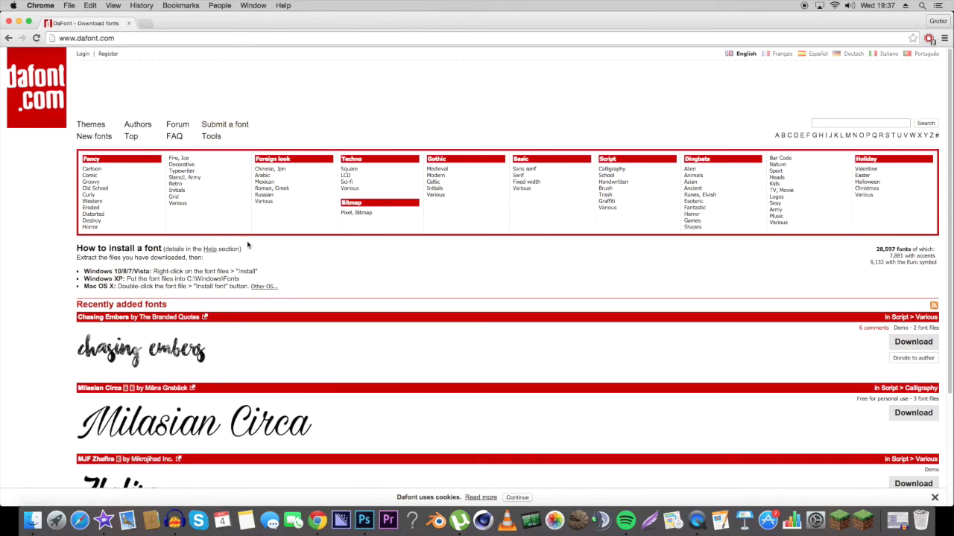
Browse the Cartoon, Old School, Fire/Ice, Eroded and Western Fancy font categories.
scroll(312, 297, "down", 5)
scroll(291, 295, "up", 5)
left_click(96, 170)
scroll(192, 315, "down", 10)
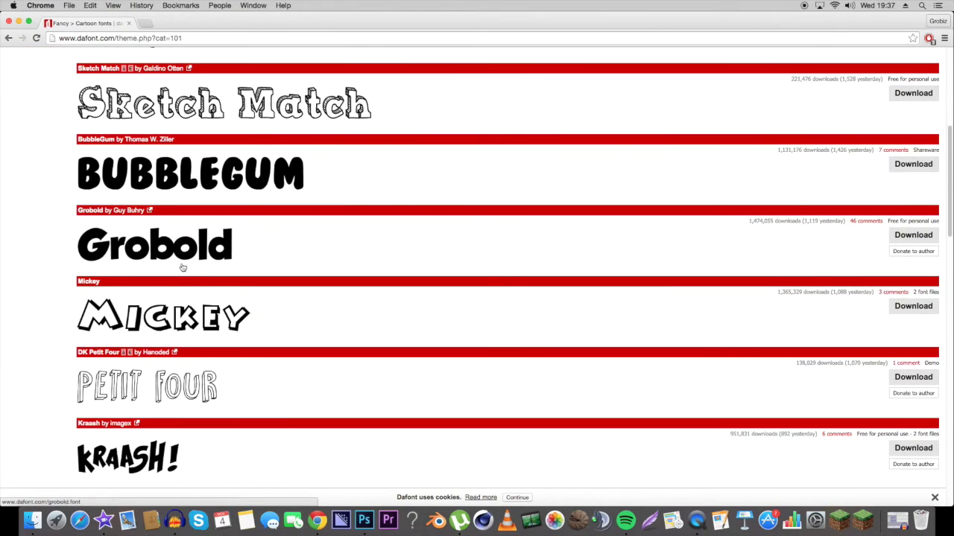
scroll(105, 220, "up", 7)
scroll(118, 296, "down", 5)
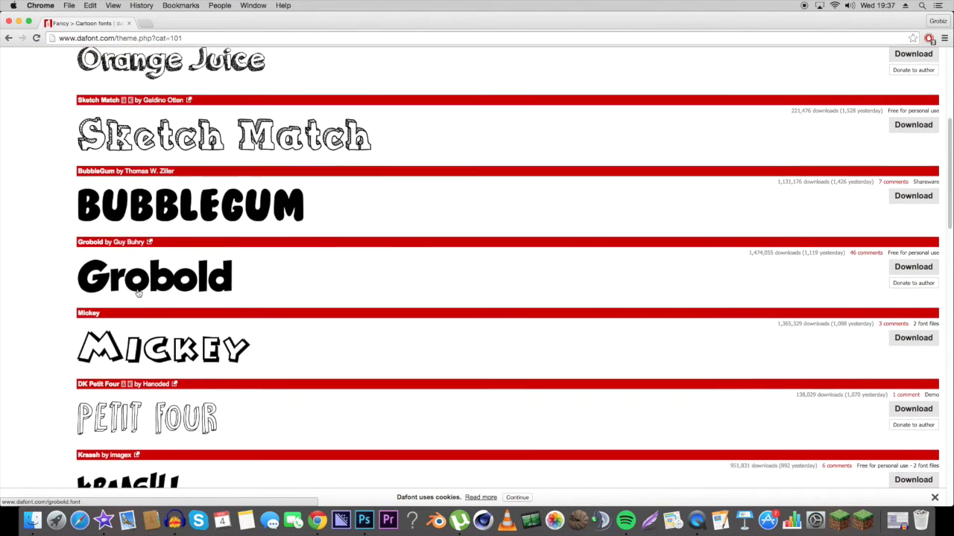
scroll(147, 350, "down", 2)
scroll(147, 337, "up", 7)
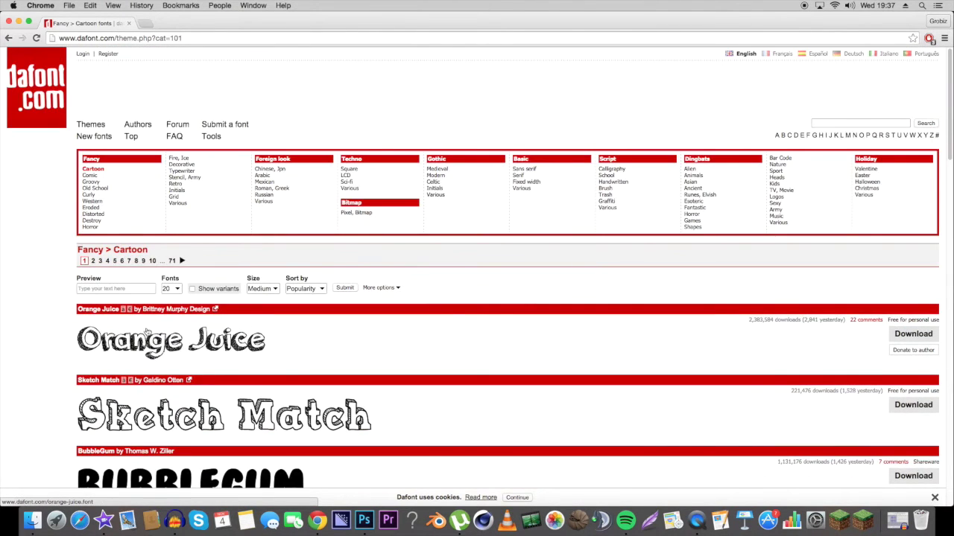
left_click(106, 188)
scroll(185, 302, "down", 10)
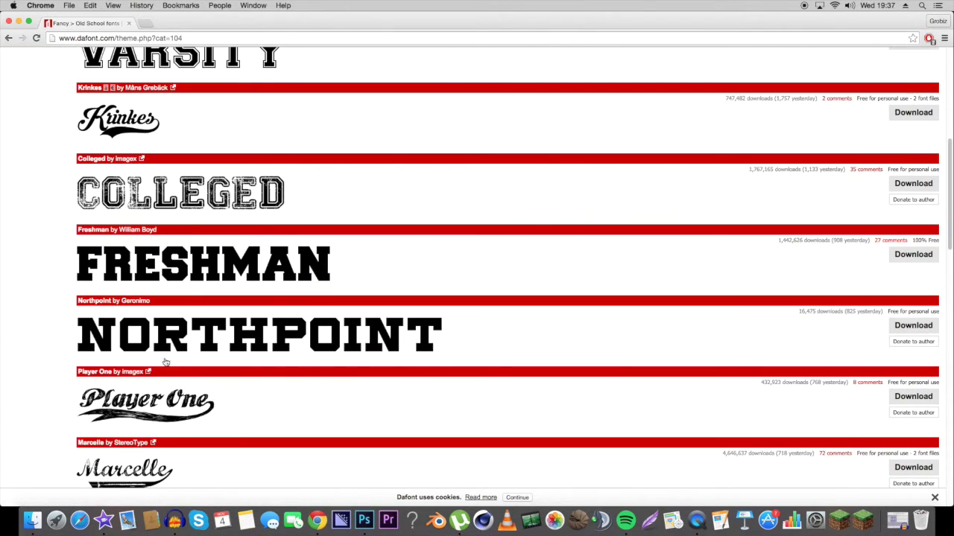
scroll(142, 306, "down", 12)
scroll(161, 298, "up", 17)
scroll(161, 298, "up", 5)
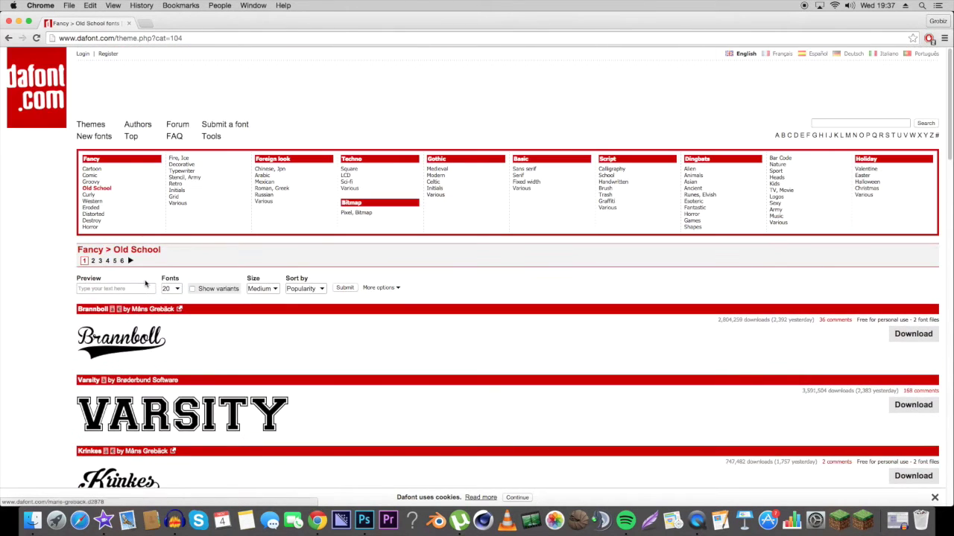
left_click(178, 158)
scroll(210, 318, "down", 6)
scroll(211, 319, "up", 7)
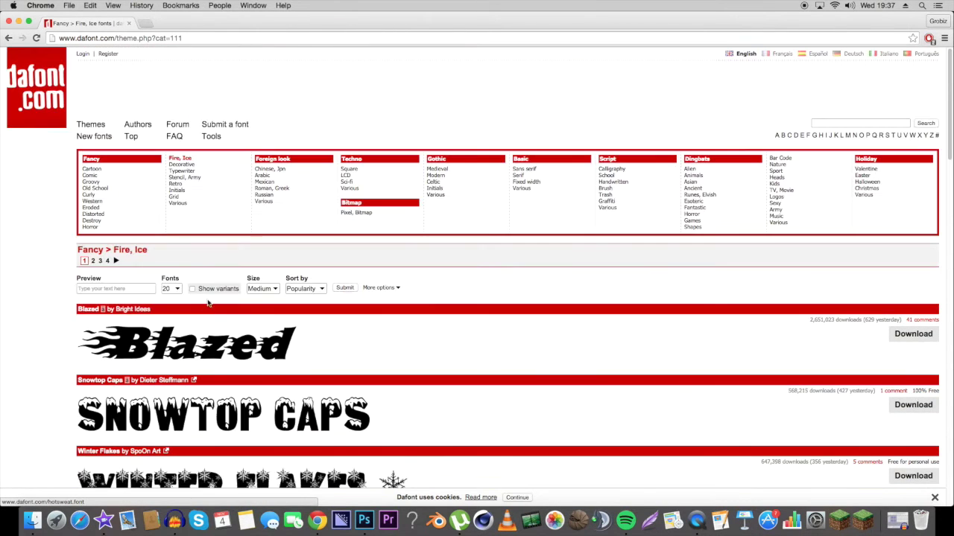
left_click(105, 210)
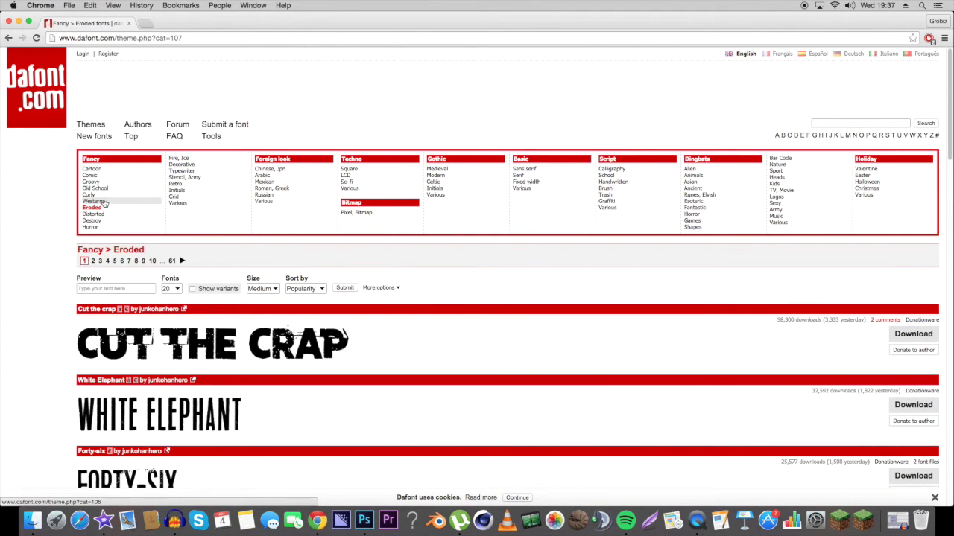
left_click(102, 203)
scroll(192, 292, "down", 4)
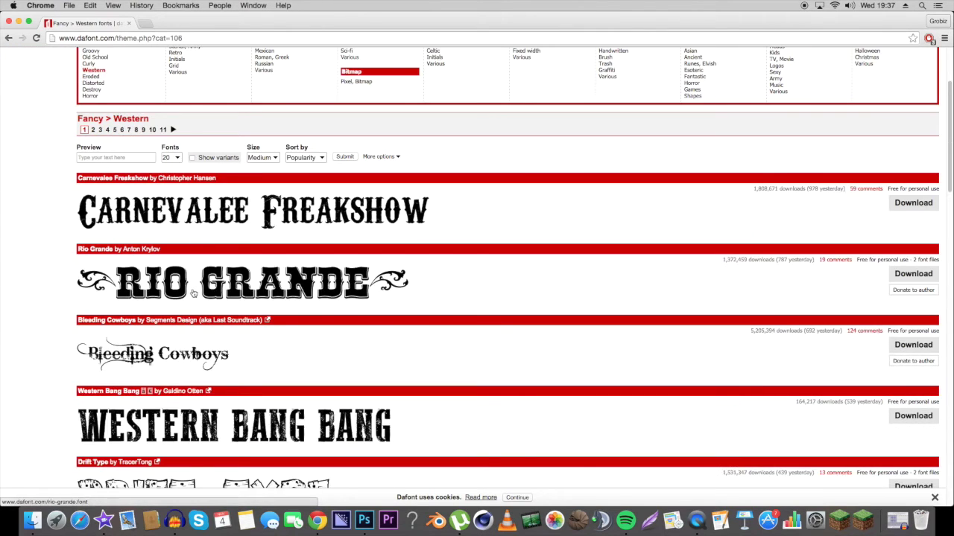
scroll(191, 292, "up", 1)
scroll(192, 292, "up", 3)
Download Komika Axis from the Comic category and open komika_axis.zip from the download bar.
left_click(119, 180)
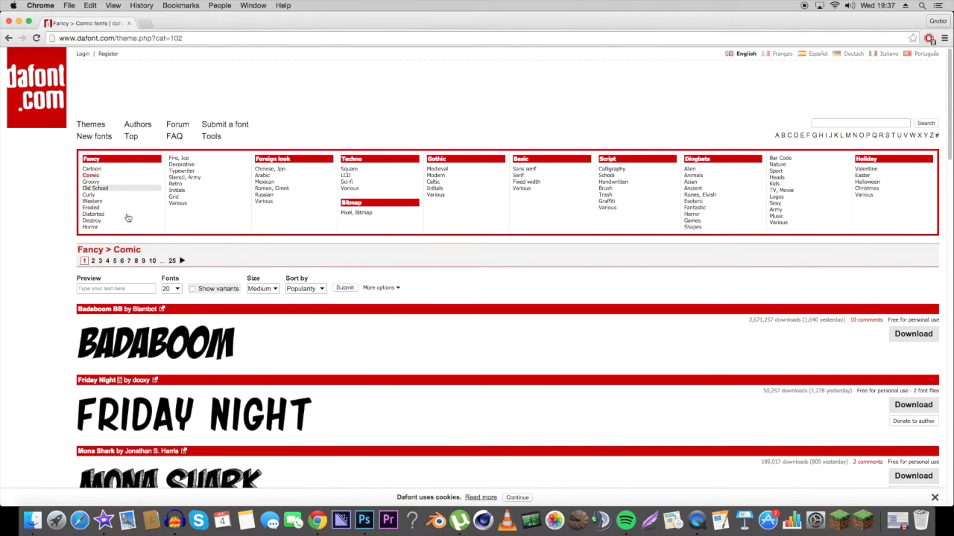
scroll(204, 314, "down", 3)
scroll(204, 314, "down", 4)
scroll(204, 321, "down", 3)
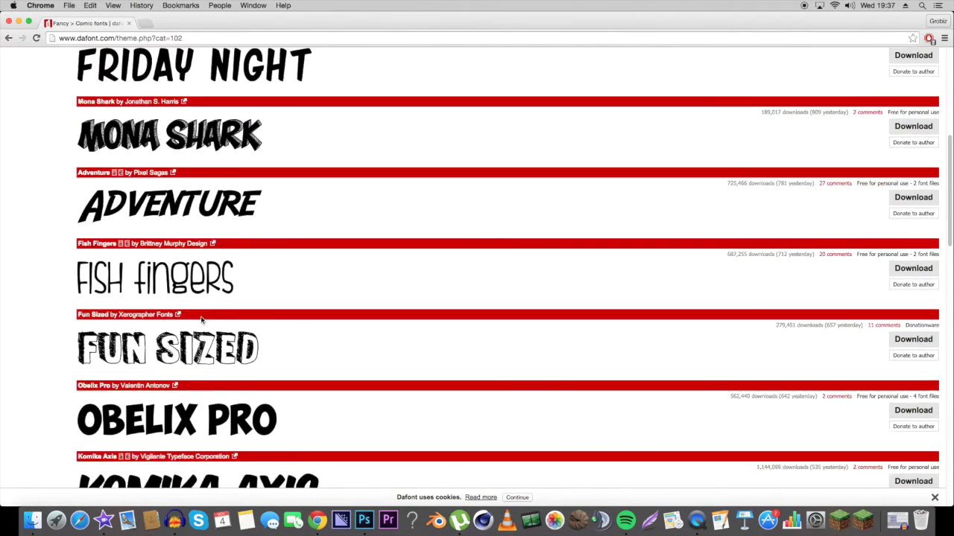
scroll(207, 328, "down", 2)
scroll(200, 350, "down", 1)
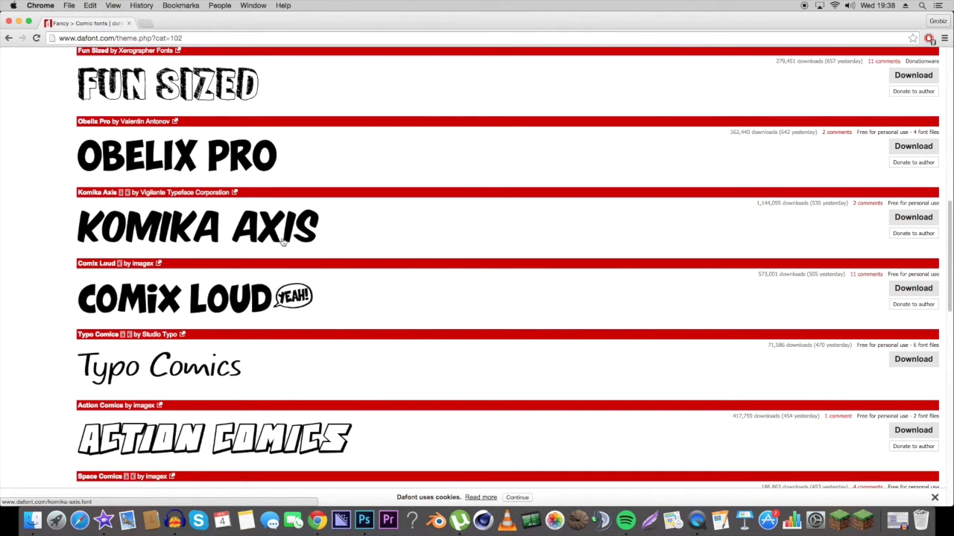
left_click(921, 219)
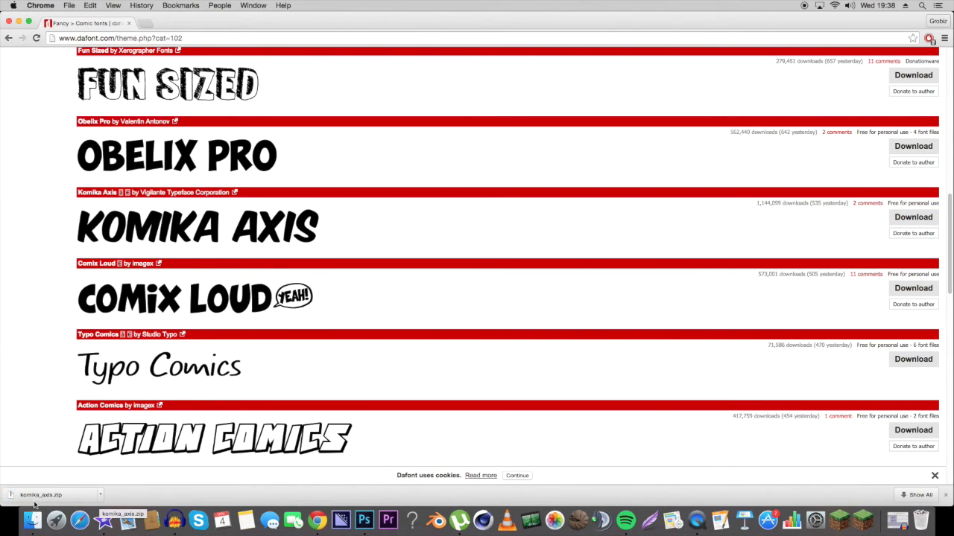
left_click(33, 503)
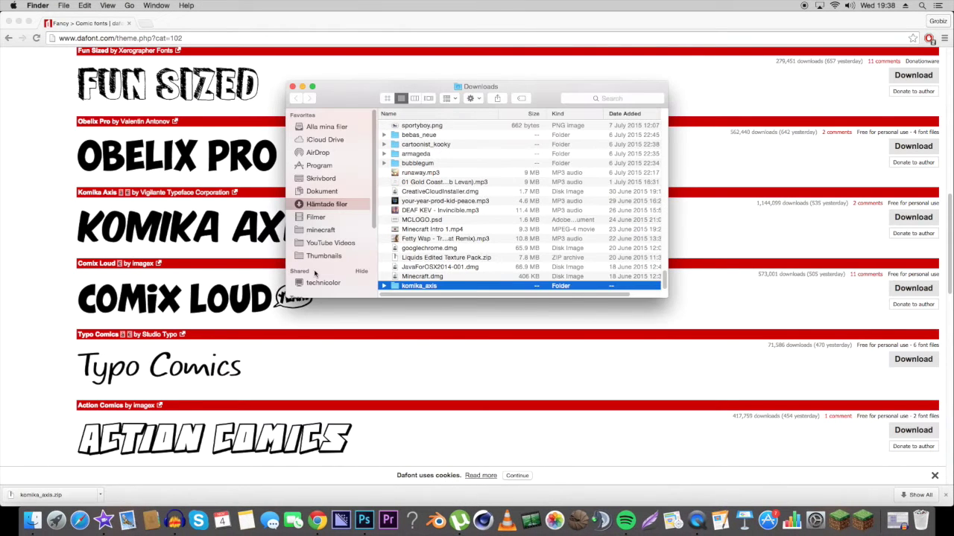
Open KOMIKAX_.ttf inside the komika_axis folder to preview it in Font Book.
double_click(412, 287)
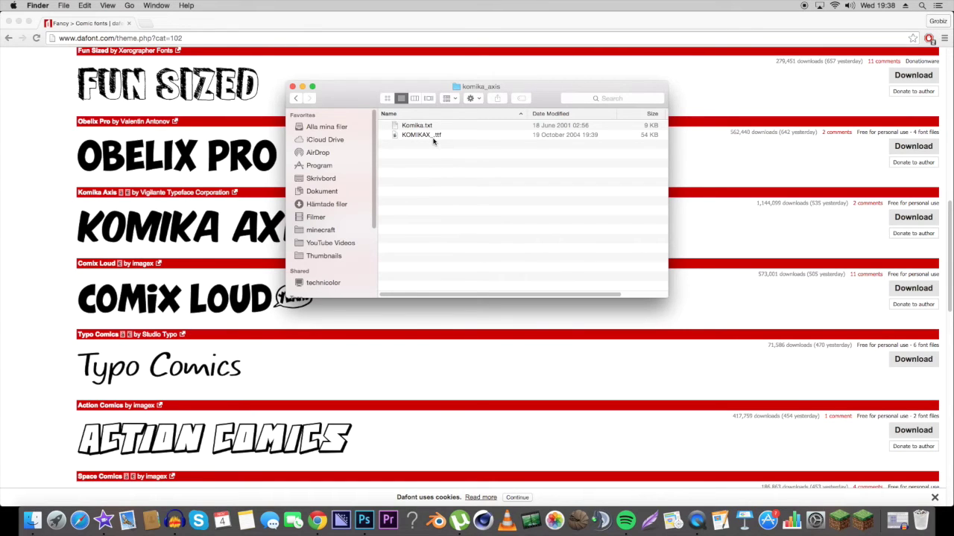
double_click(422, 136)
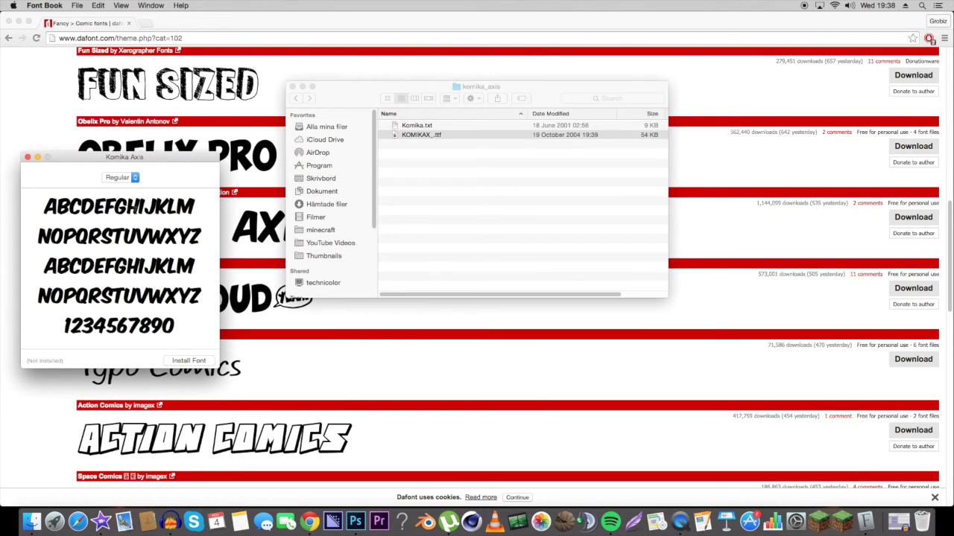
Install Komika Axis and confirm it appears in Font Book's User fonts list.
left_click(188, 360)
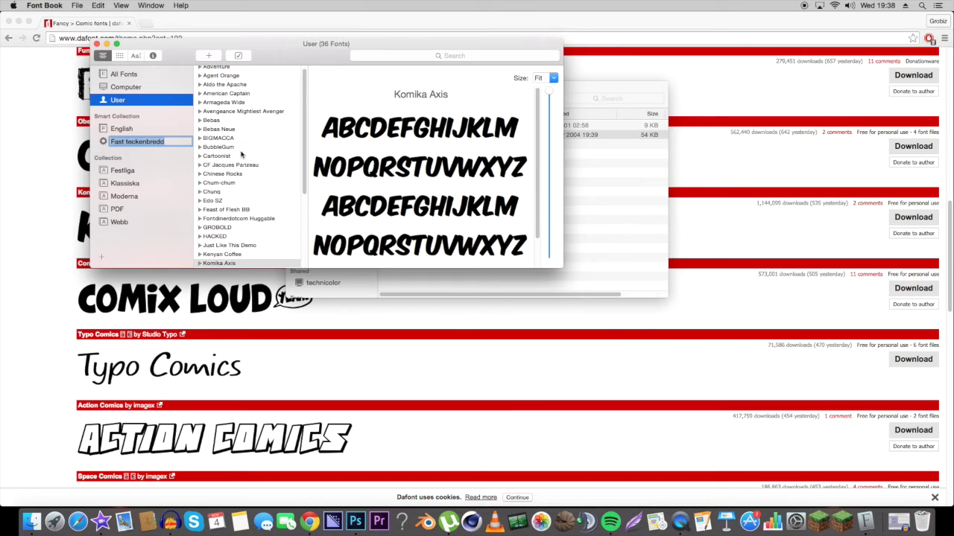
scroll(269, 154, "down", 5)
scroll(264, 153, "up", 5)
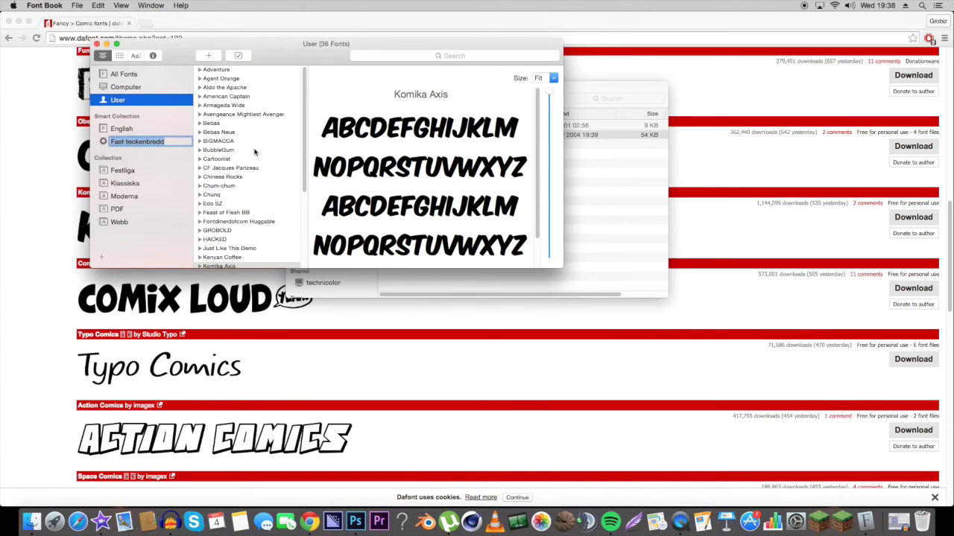
scroll(287, 156, "down", 4)
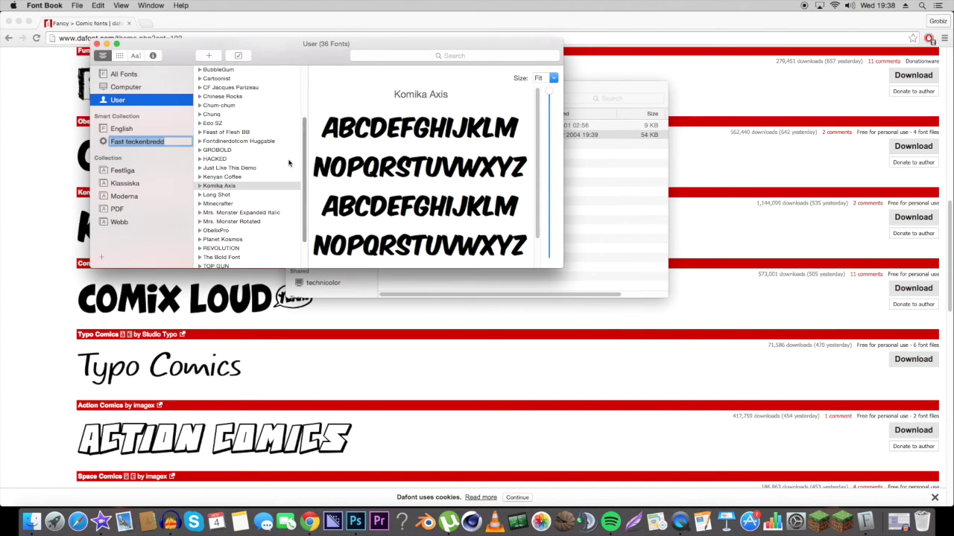
Close Font Book, the Downloads window and Chrome to reveal the desktop.
left_click(96, 45)
left_click(295, 91)
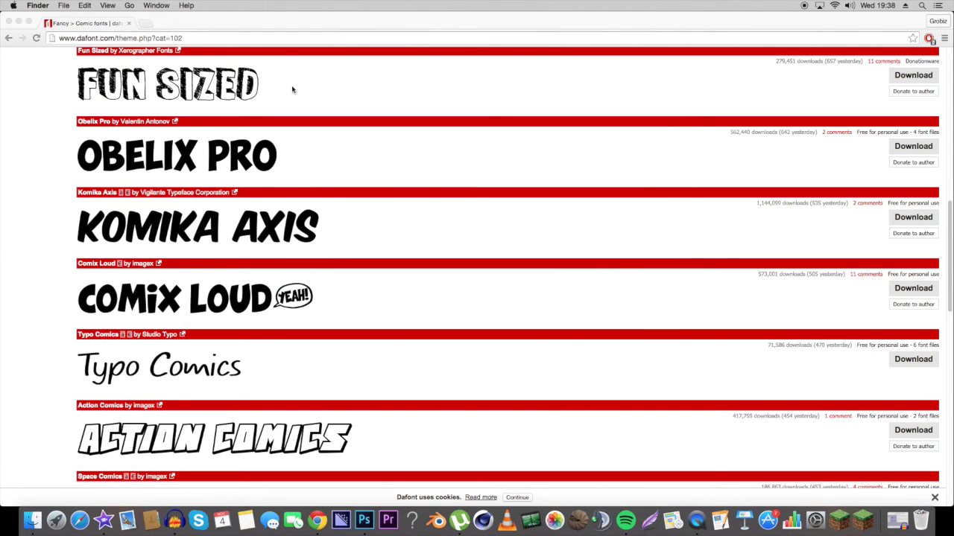
left_click(9, 23)
Bring Photoshop forward and create a new transparent 1280×720 document.
left_click_drag(266, 146, 503, 379)
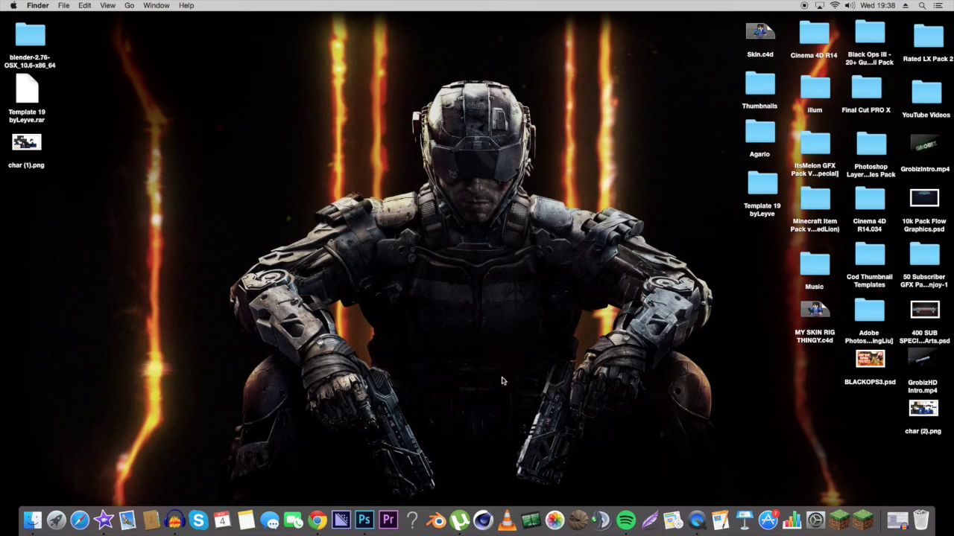
left_click(366, 520)
left_click(79, 5)
left_click(89, 25)
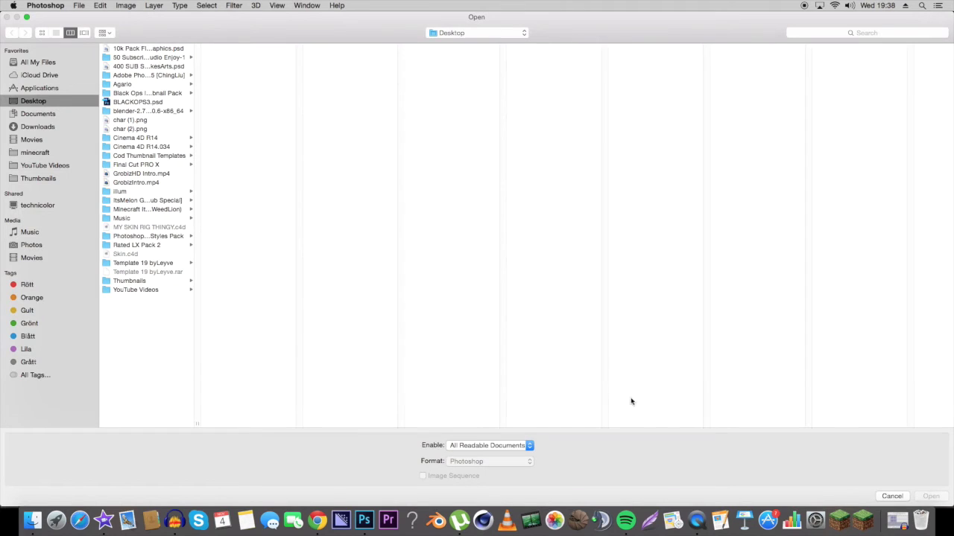
left_click(890, 495)
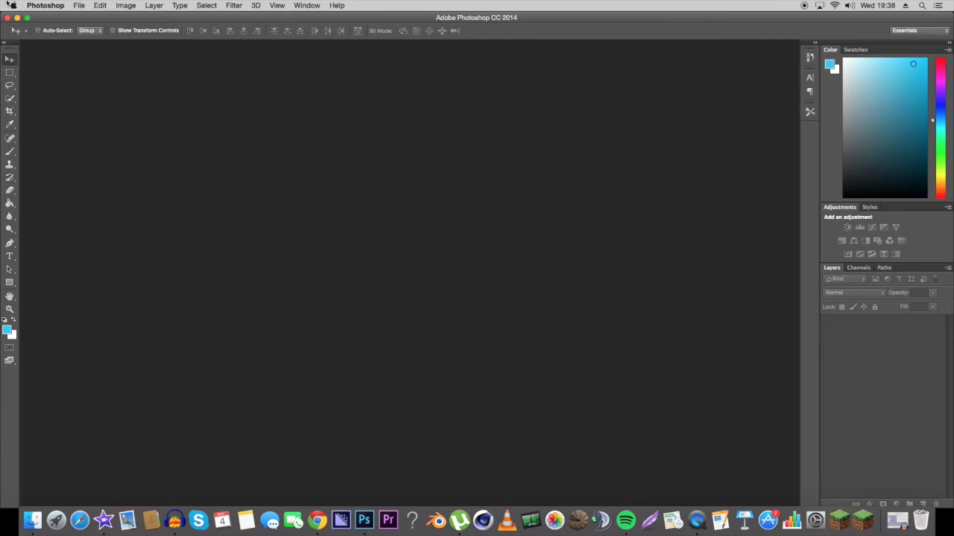
left_click(88, 6)
left_click(82, 17)
left_click(572, 161)
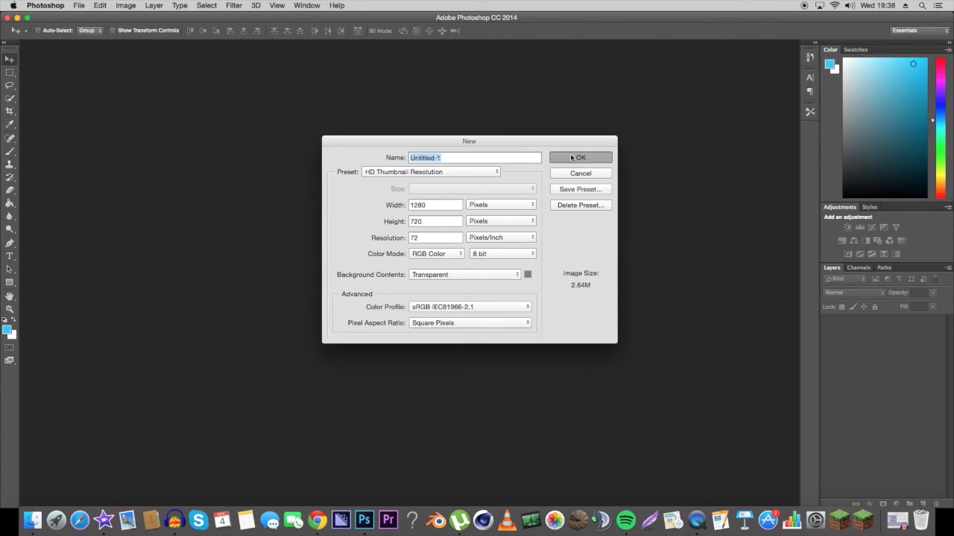
Add the red text 'GORIBZ' left of the canvas centre and commit it.
left_click(9, 254)
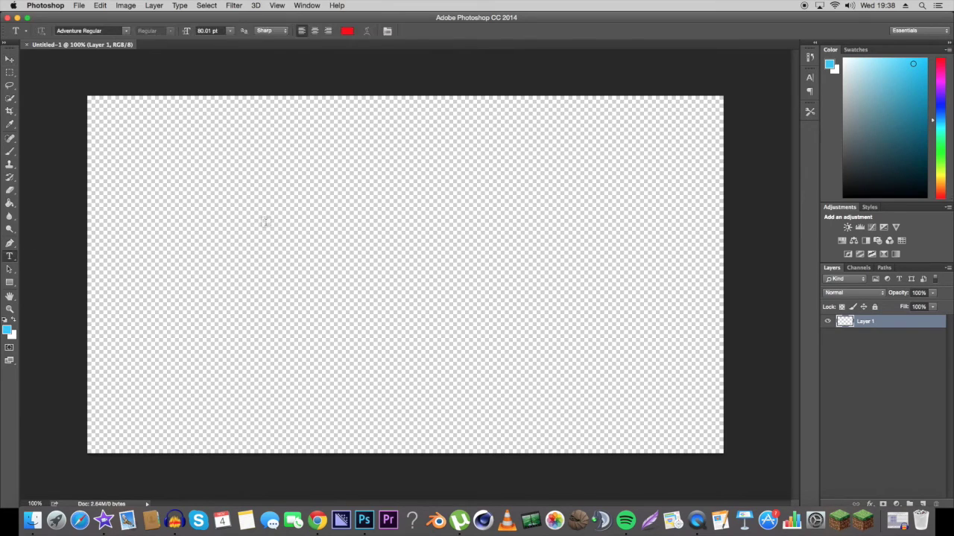
left_click(267, 222)
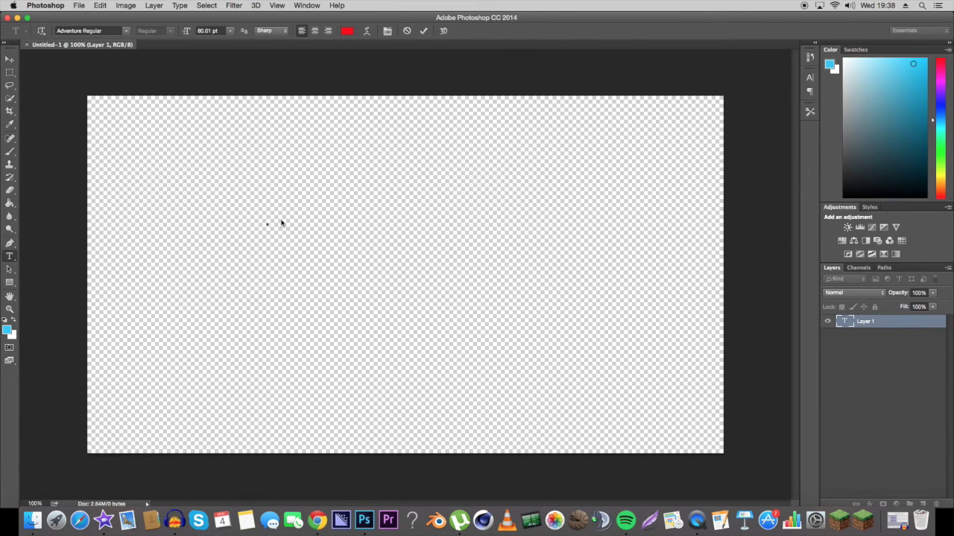
type("GORIBZ")
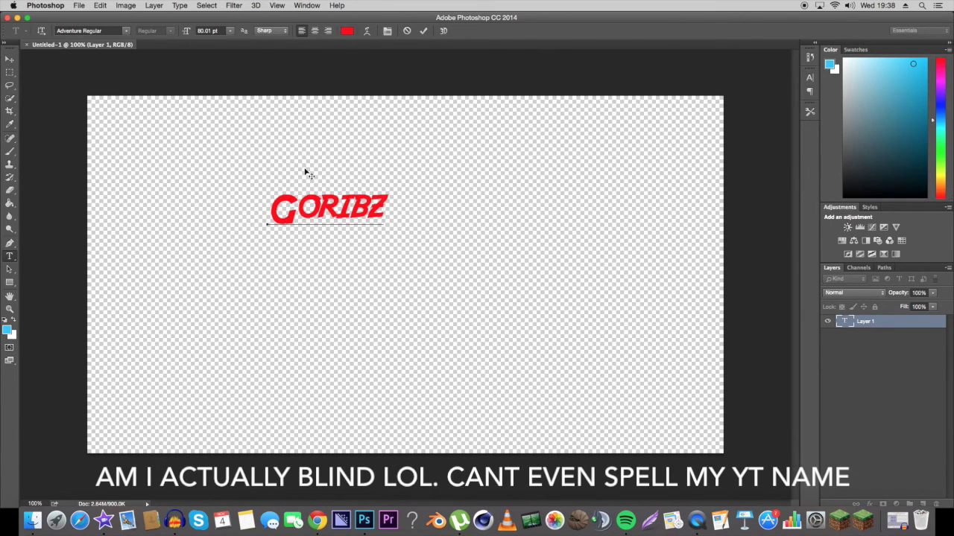
left_click(9, 58)
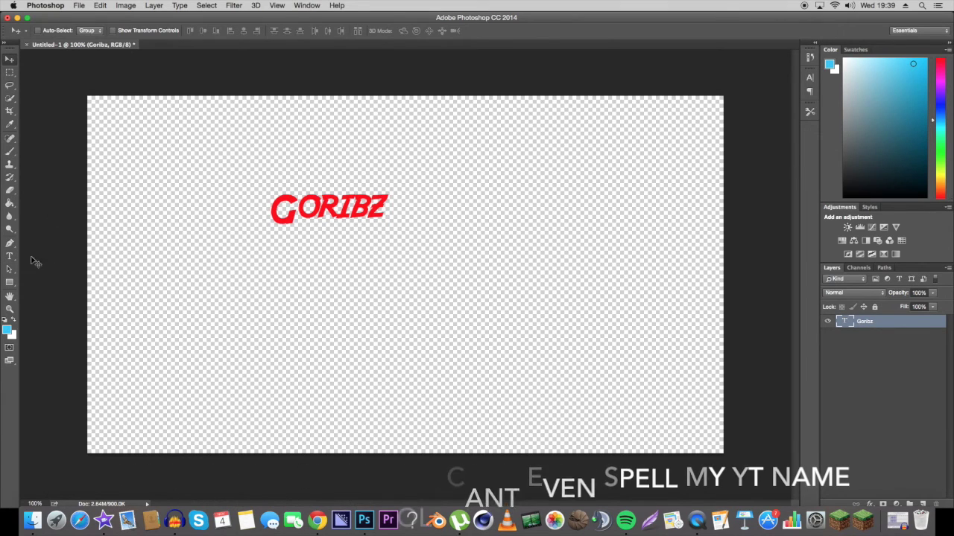
key("t")
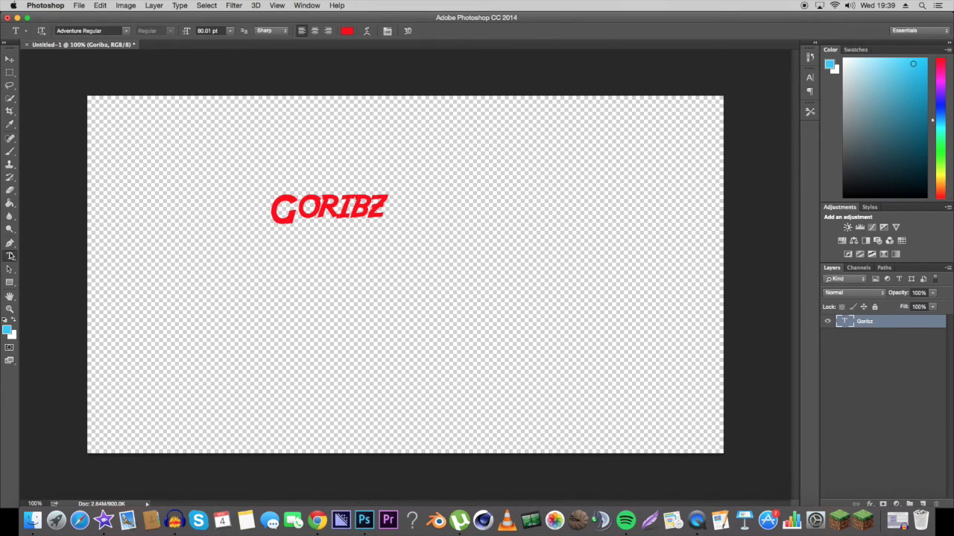
Search 'Kom' in the font family list and apply Komika Axis Regular to GORIBZ.
left_click(127, 32)
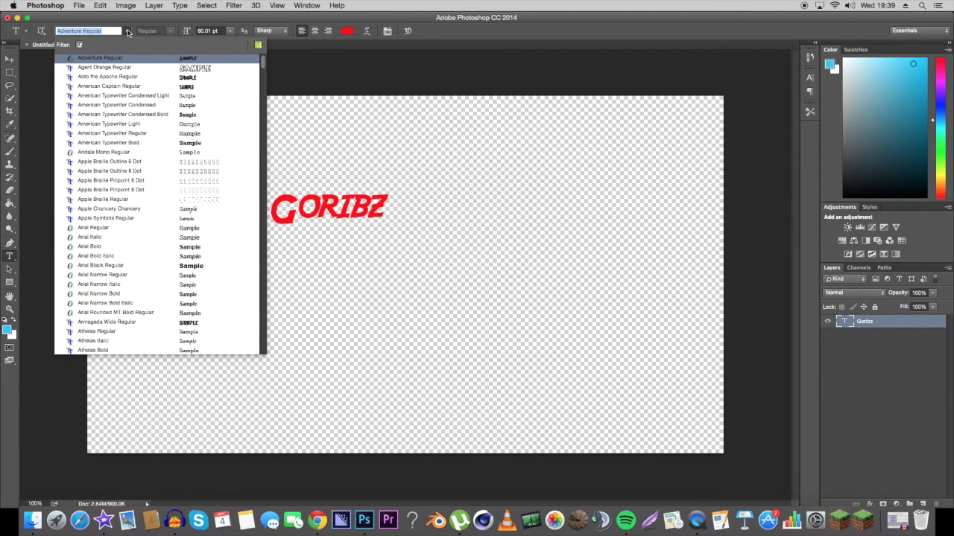
key("BackSpace")
type("Komi")
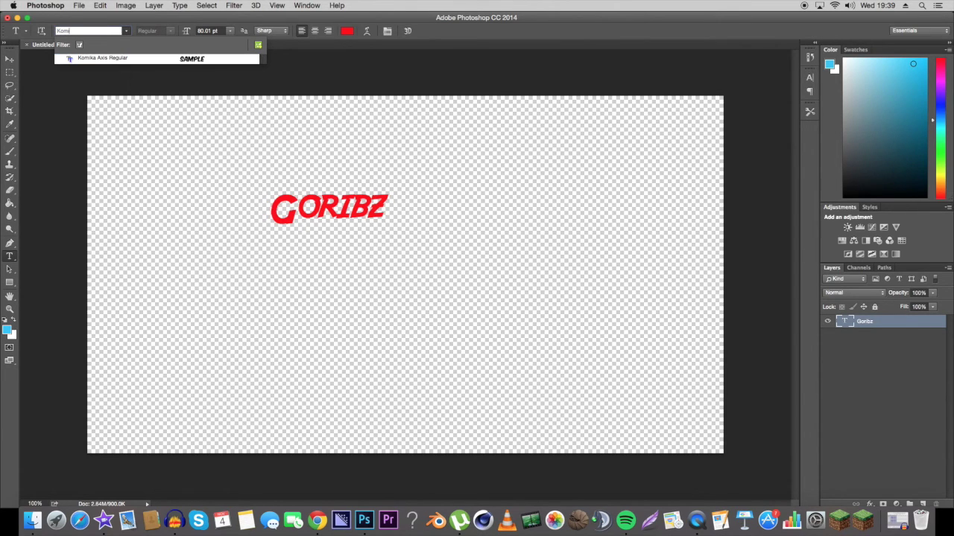
left_click(133, 60)
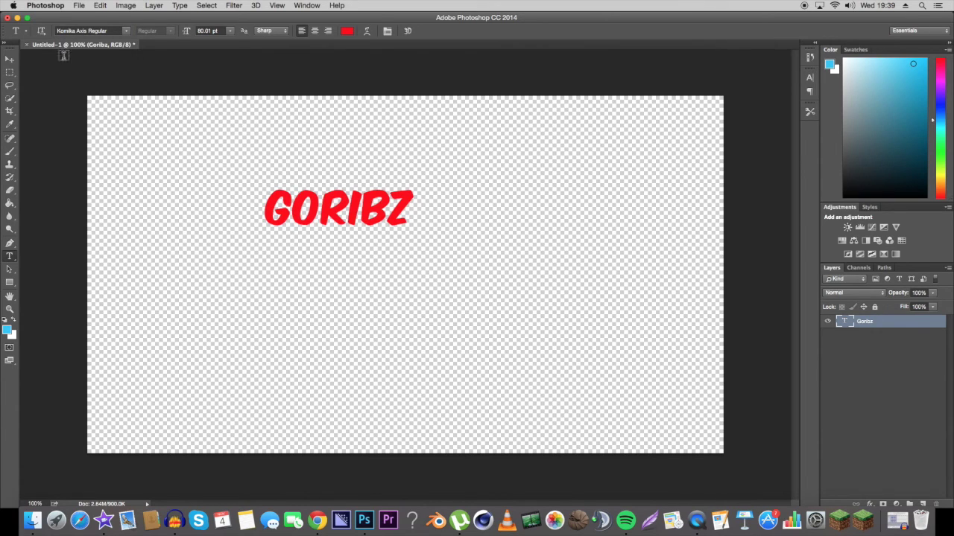
key("v")
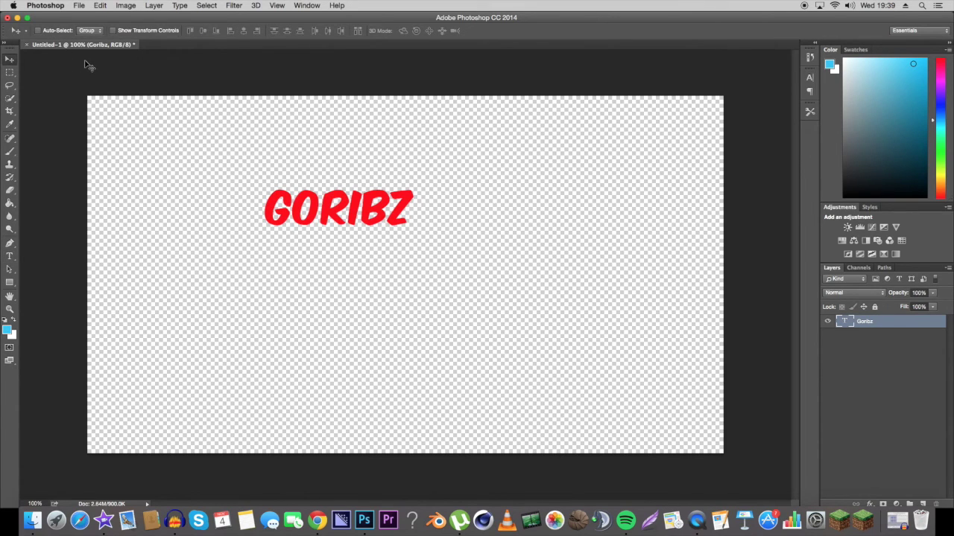